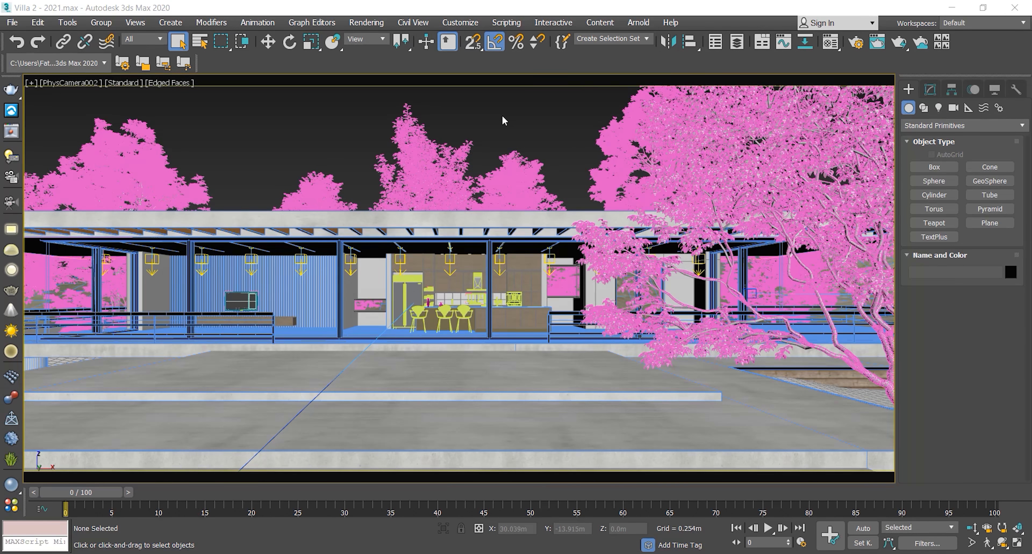
Step: Open the render setup, turn off Displacement in the V-Ray global switches and expand the IPR options
left_click(856, 44)
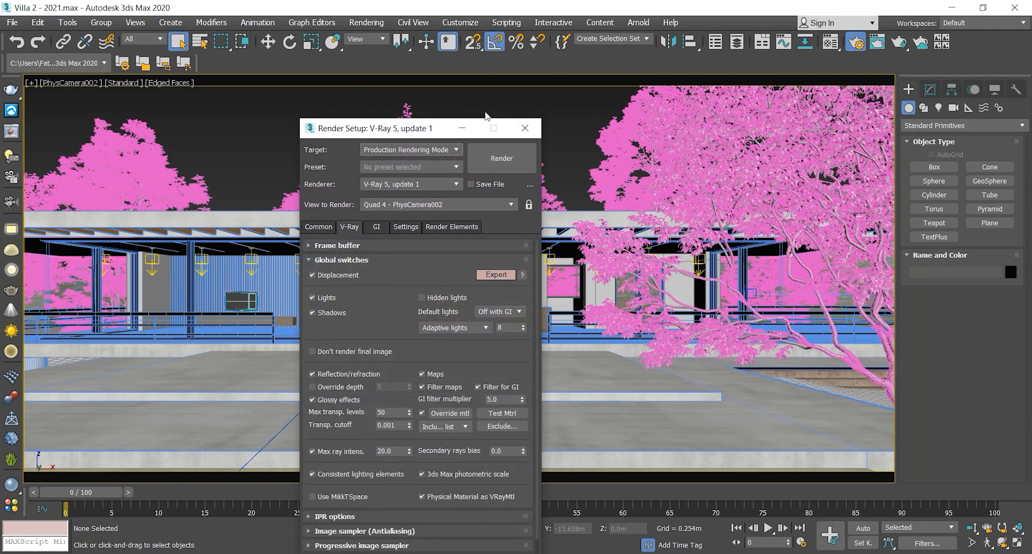
left_click_drag(392, 129, 697, 96)
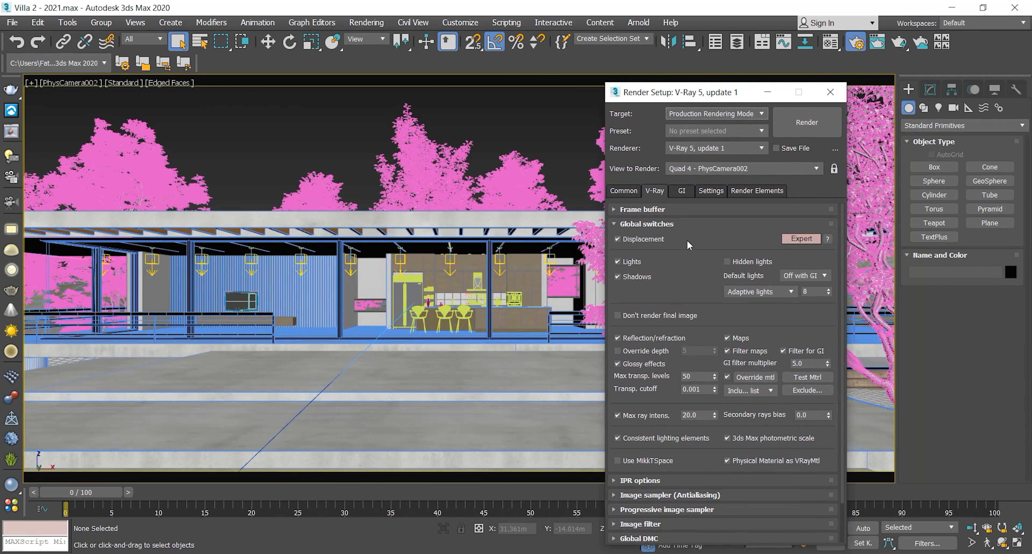
left_click(637, 238)
left_click(615, 480)
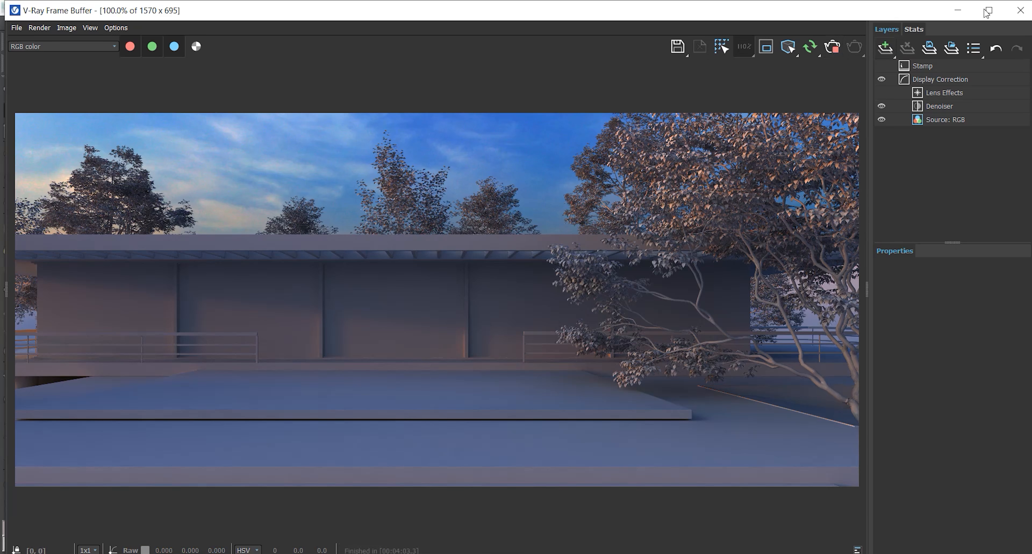
Step: Minimize the frame buffer and set the material override to preserve the original refraction
left_click(958, 10)
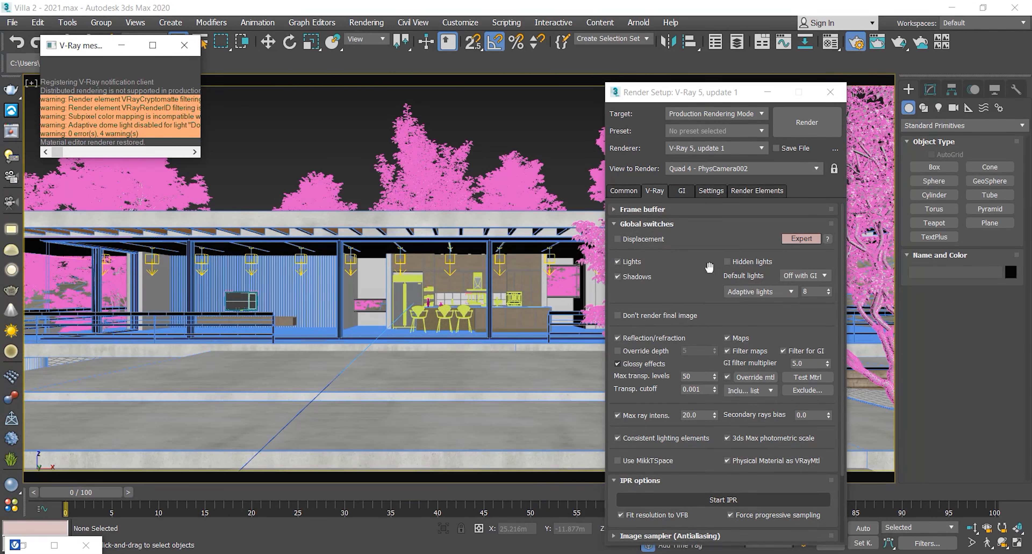
left_click(761, 379)
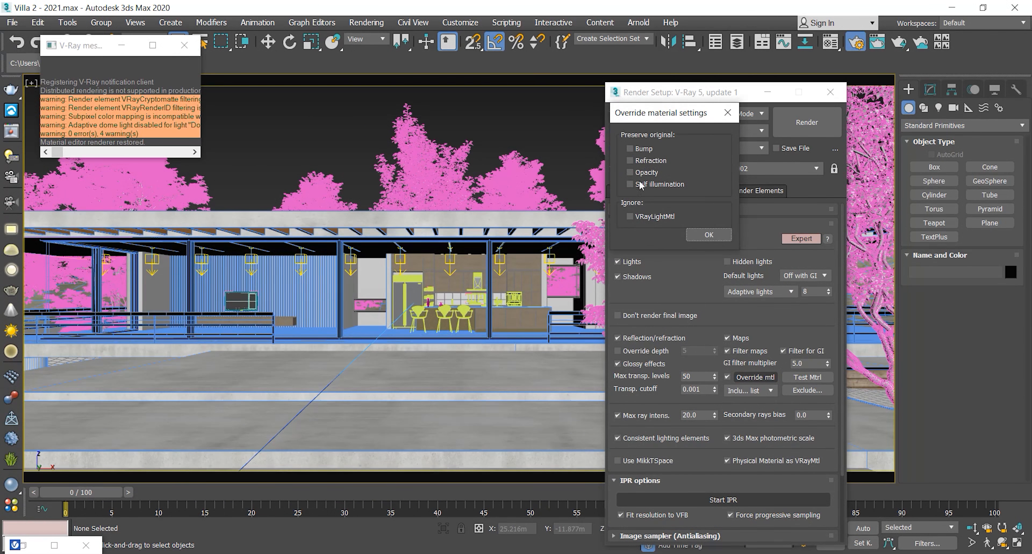
left_click(630, 160)
left_click(710, 235)
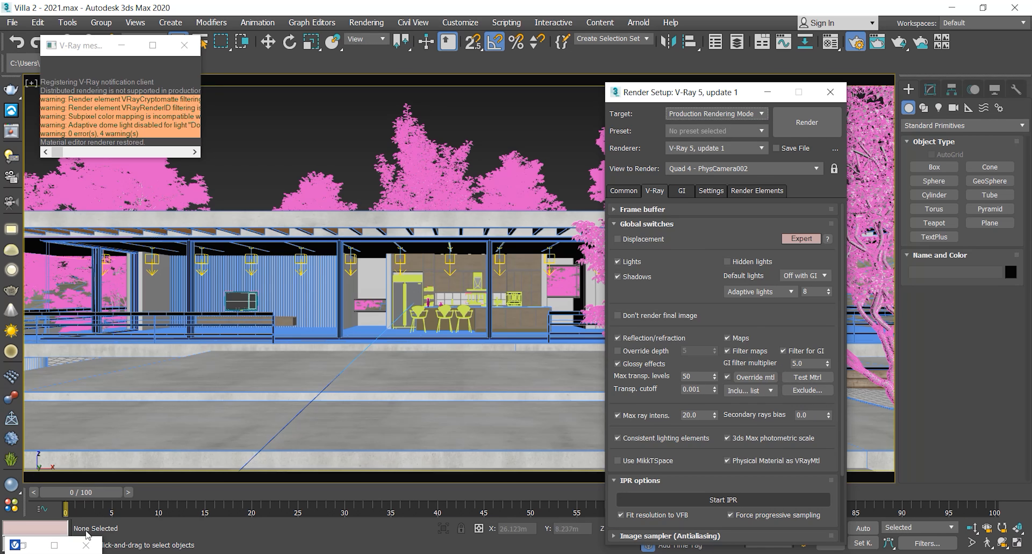
Step: Restore the V-Ray frame buffer and switch the visibility of the Curves correction layer
left_click(54, 544)
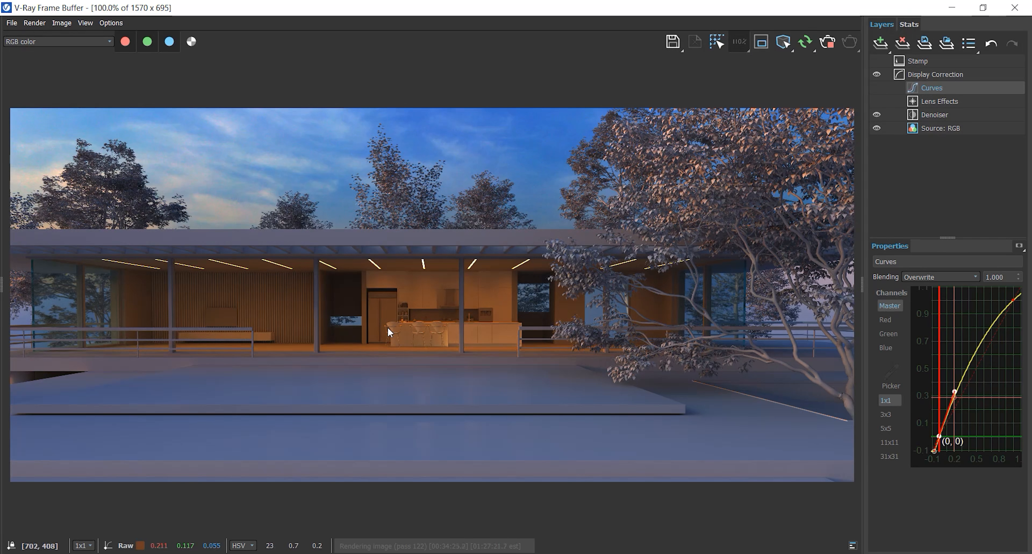
left_click(877, 88)
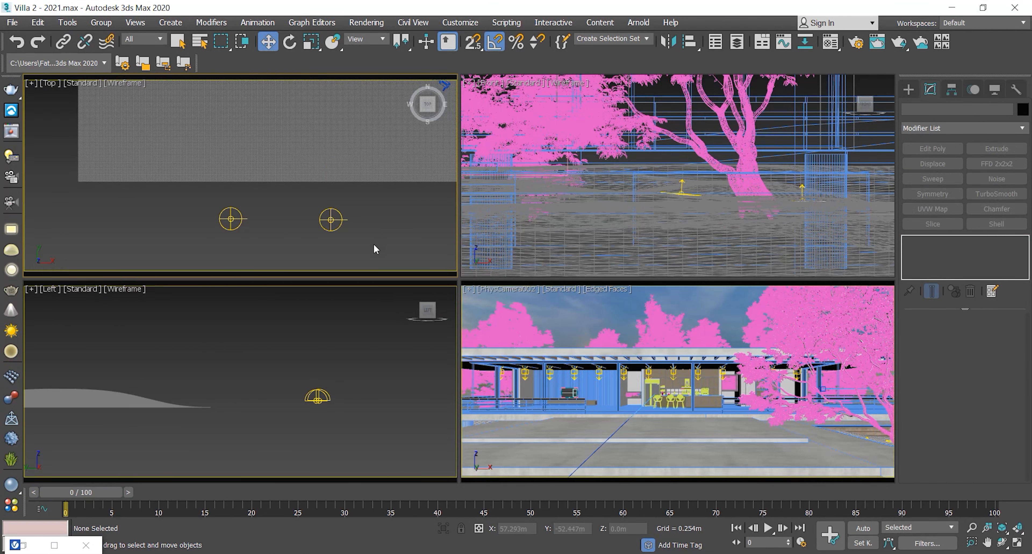
Step: Activate the PhysCamera002 view and add the VRayAlpha, VRayCryptomatte, VRayDenoiser and VRayLightMix render elements in the render setup
middle_click_drag(348, 243, 341, 245)
left_click(487, 319)
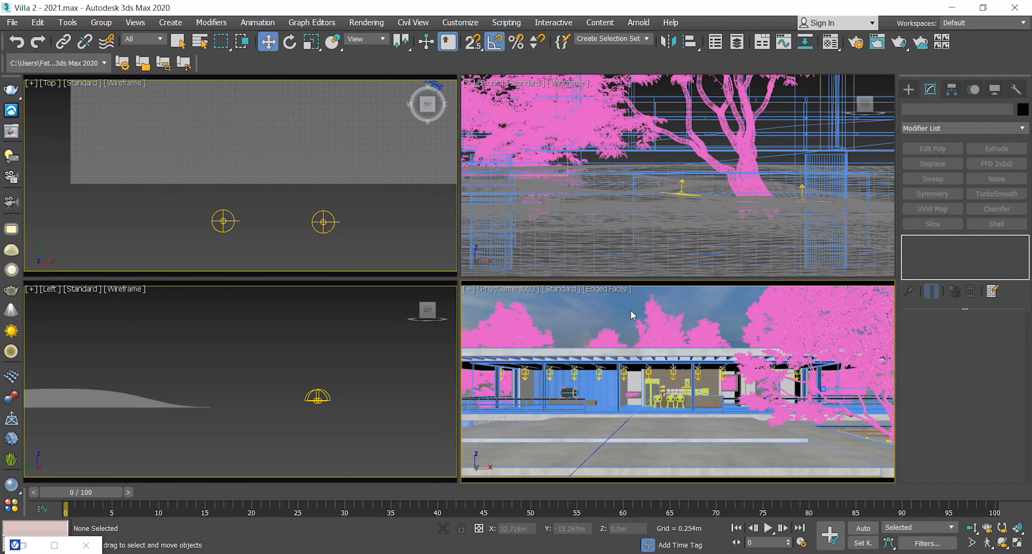
left_click(856, 43)
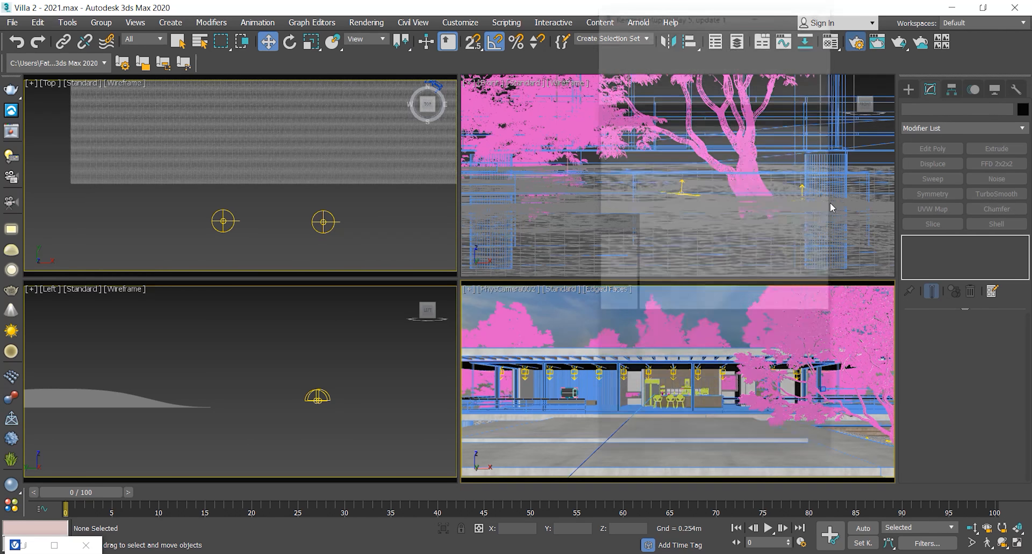
left_click(748, 112)
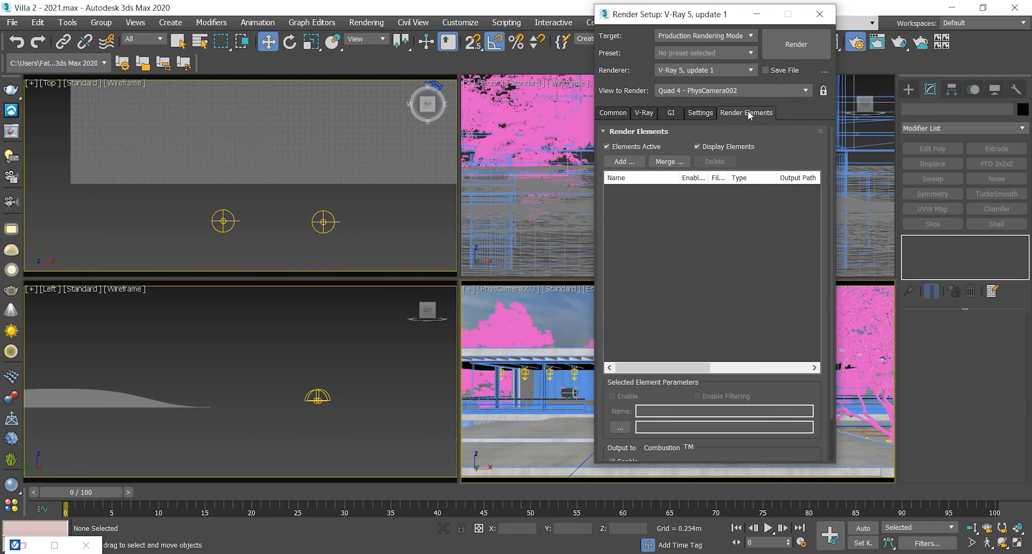
left_click(625, 163)
left_click(627, 141)
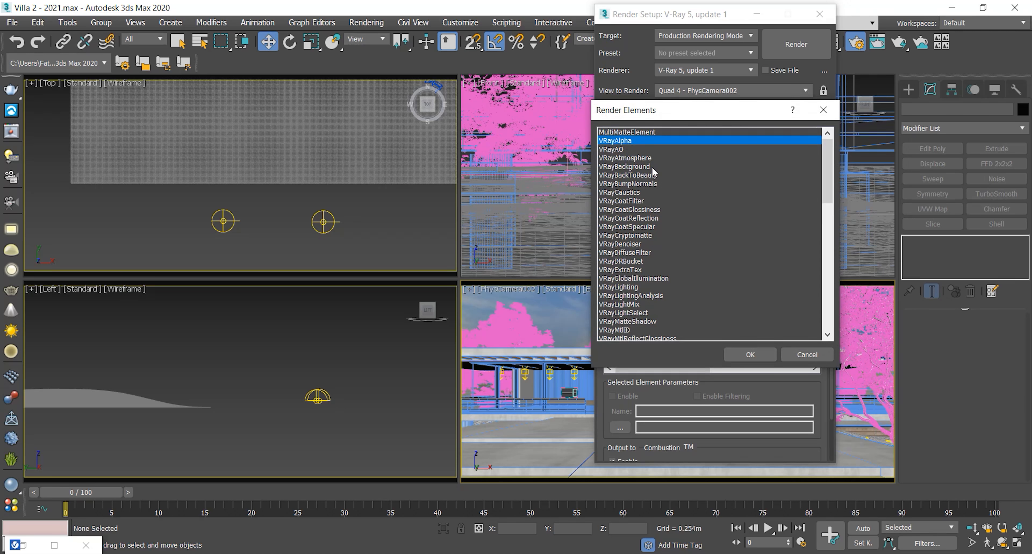
left_click(642, 235, "ctrl")
left_click(641, 244, "ctrl")
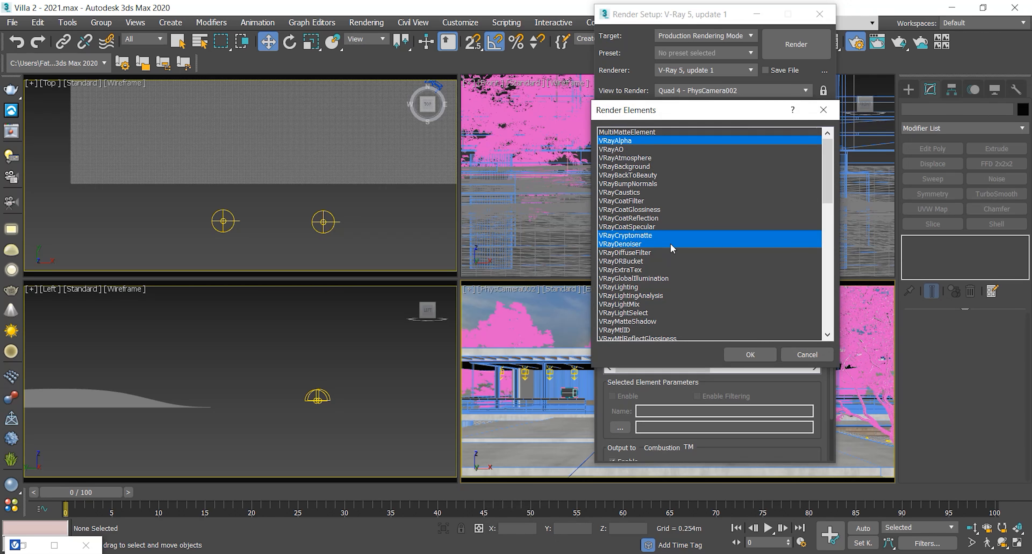
left_click(630, 305, "ctrl")
left_click(750, 354)
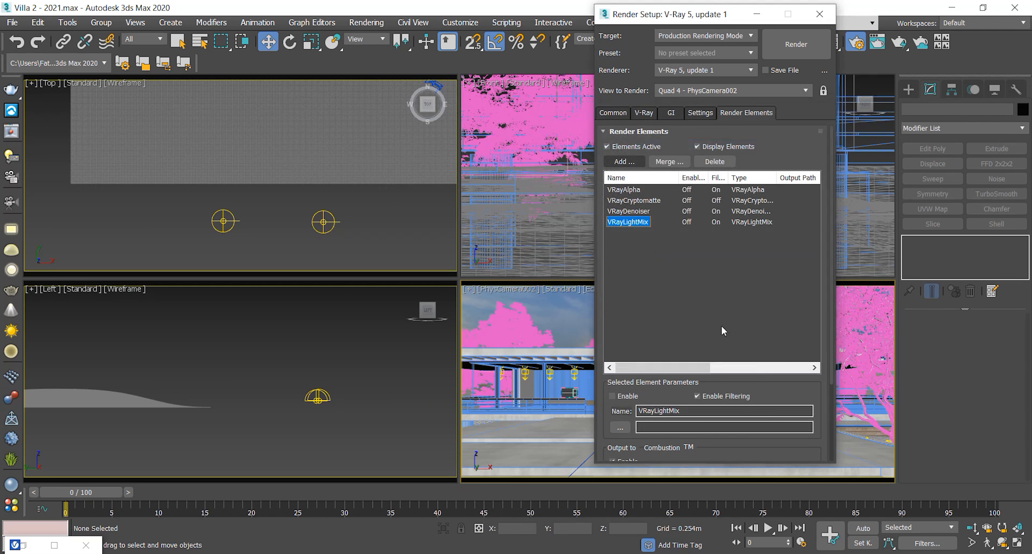
Step: Clear the selection in the render elements list and start an interactive IPR render of the PhysCamera002 view
left_click(628, 223, "ctrl")
left_click(637, 223)
left_click_drag(817, 299, 711, 296)
left_click(660, 279)
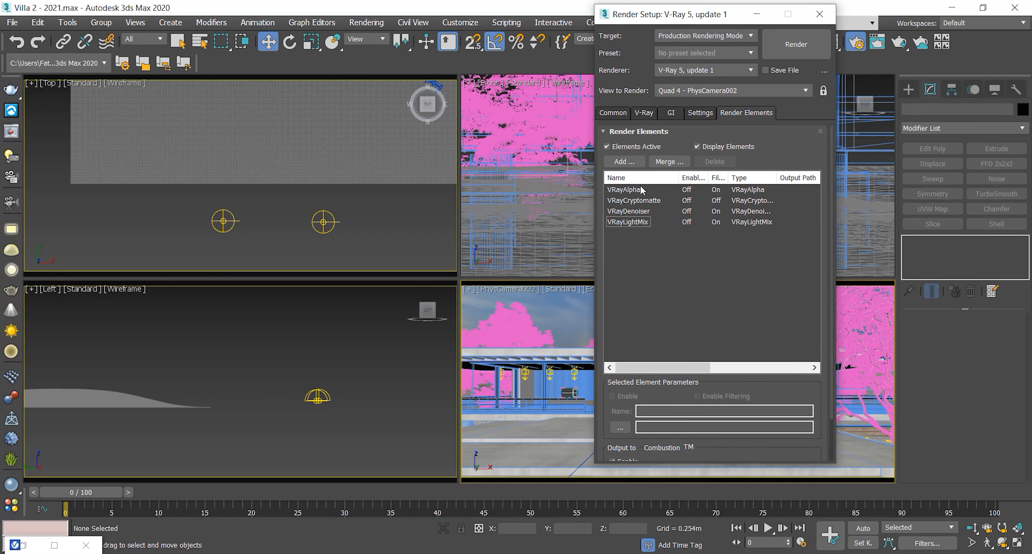
left_click(640, 114)
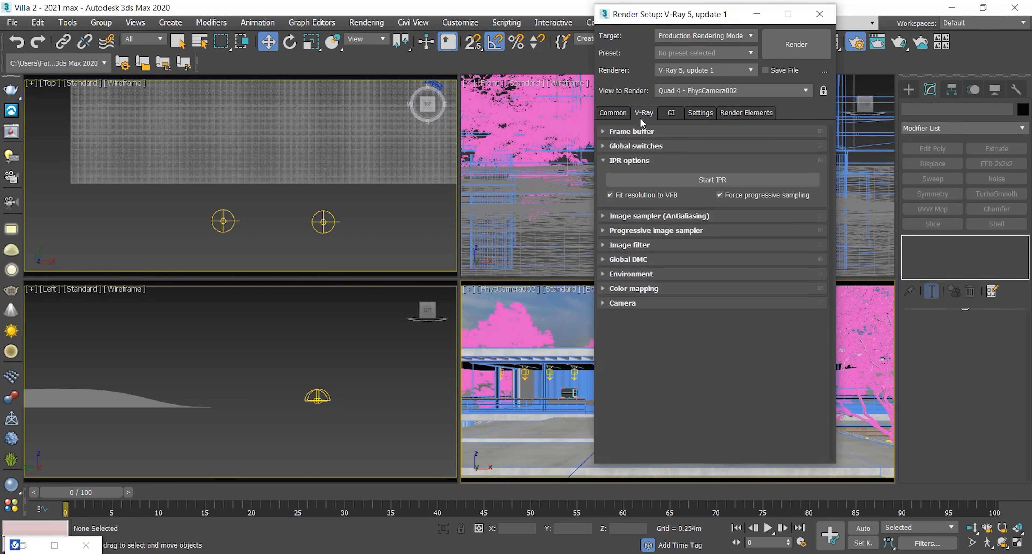
left_click(712, 179)
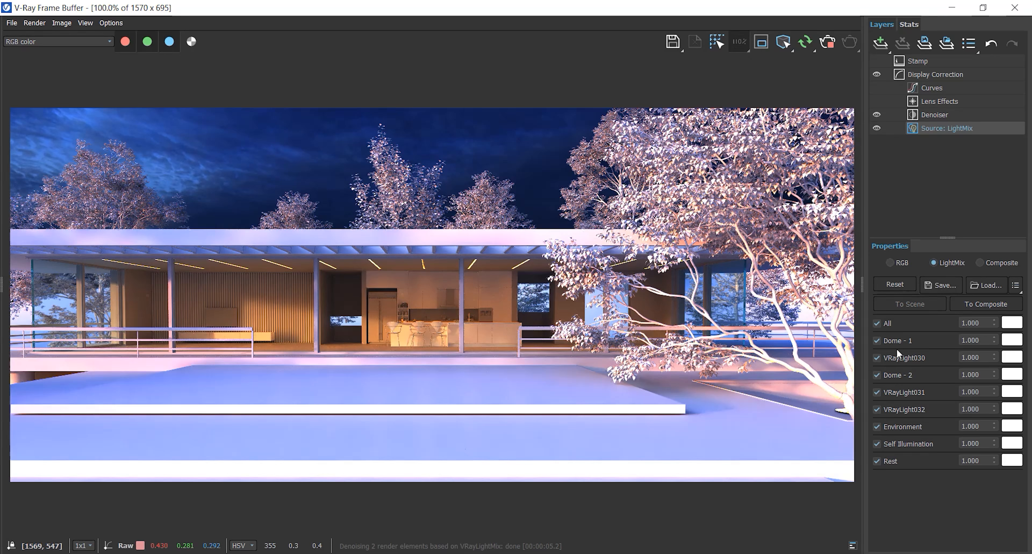
Step: Turn off all lights in the LightMix, then enable only Dome - 2 and VRayLight030
left_click(876, 323)
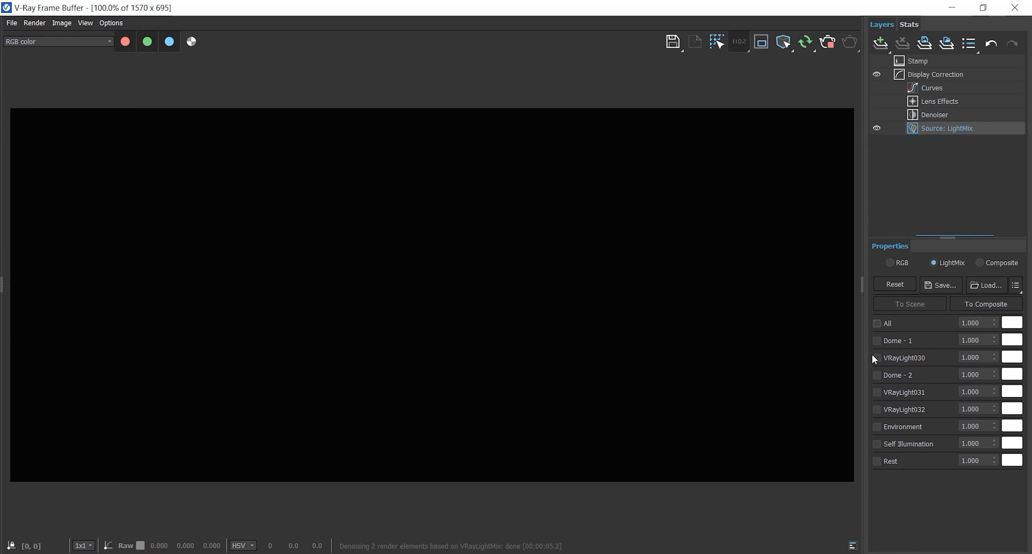
left_click(877, 374)
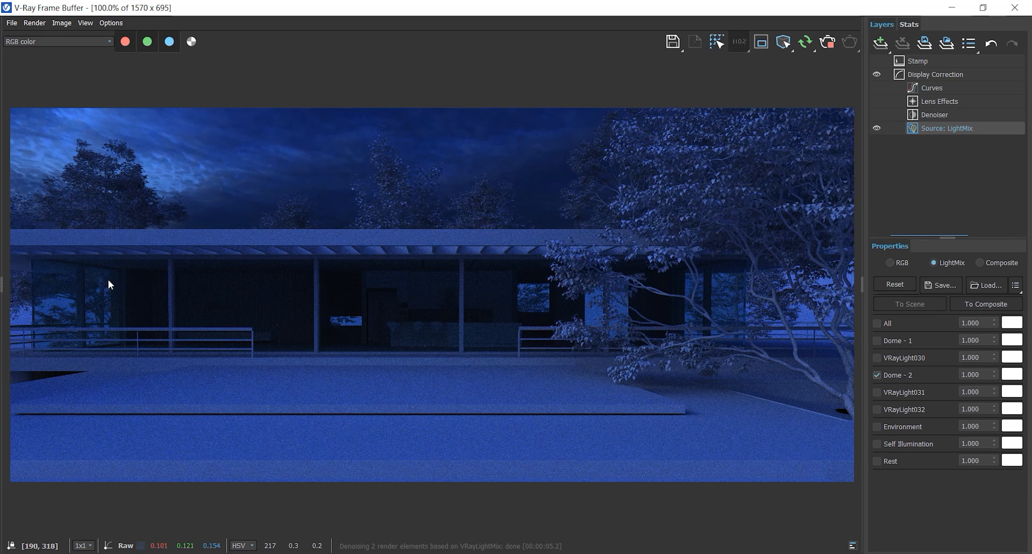
left_click(877, 358)
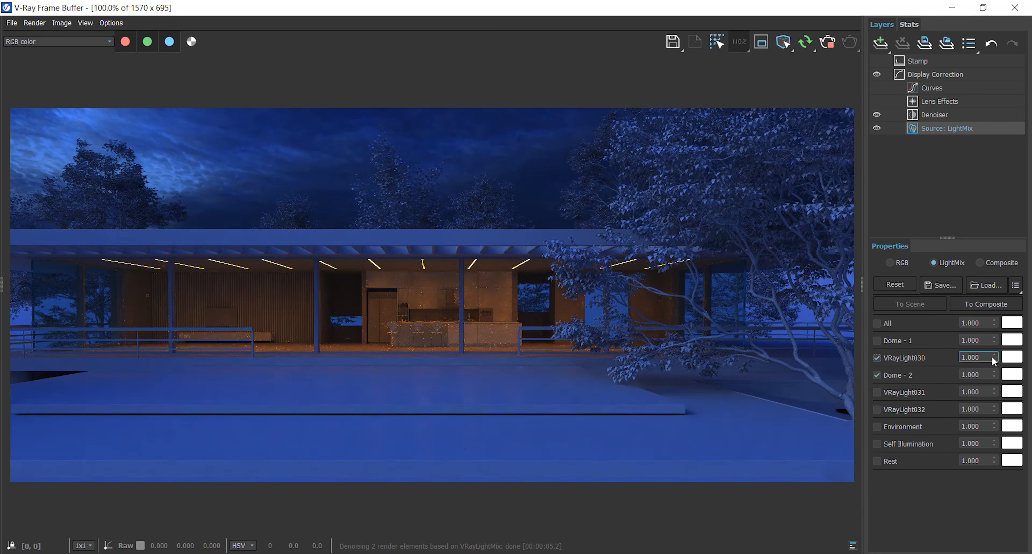
Step: Set the LightMix intensity of VRayLight030 to 1.750
left_click_drag(996, 355, 994, 248)
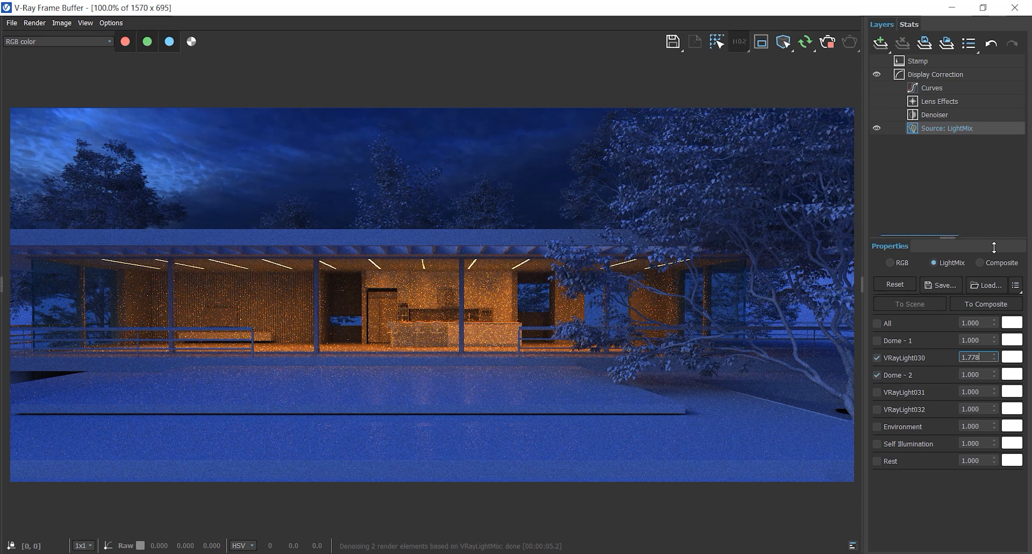
double_click(982, 357)
type("750")
key("Return")
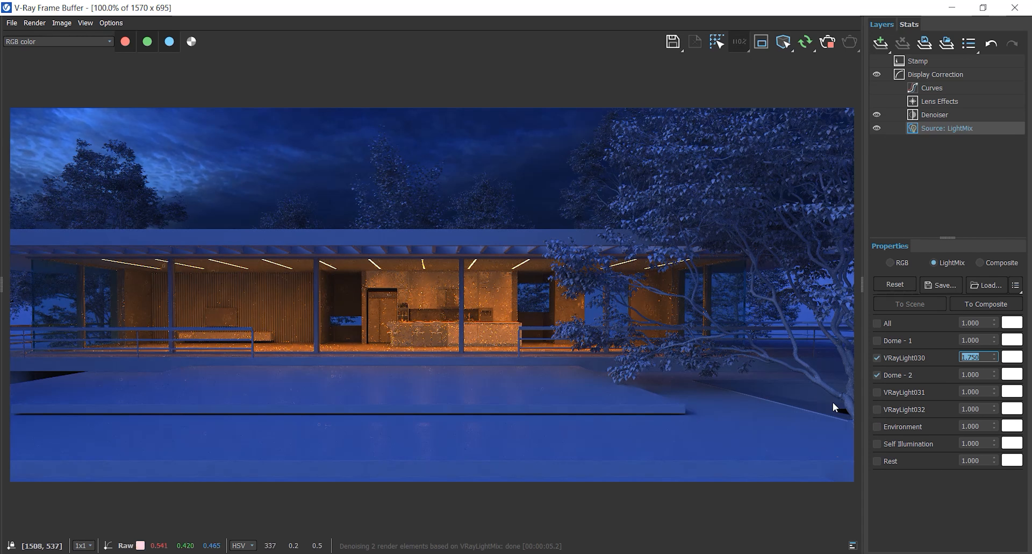
Step: Enable VRayLight031 and VRayLight032 in the LightMix, and view the save options for the image channels without saving
left_click(876, 391)
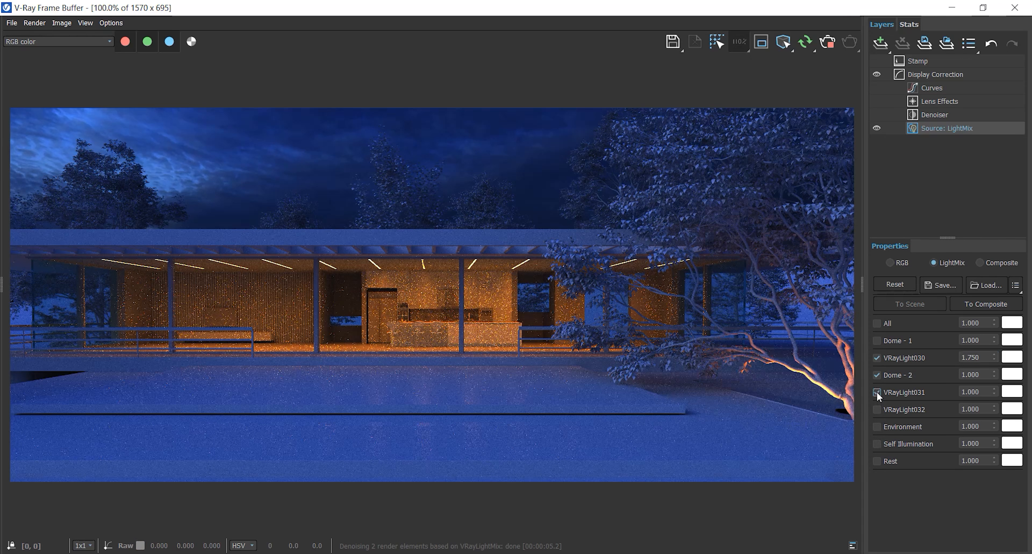
left_click(876, 409)
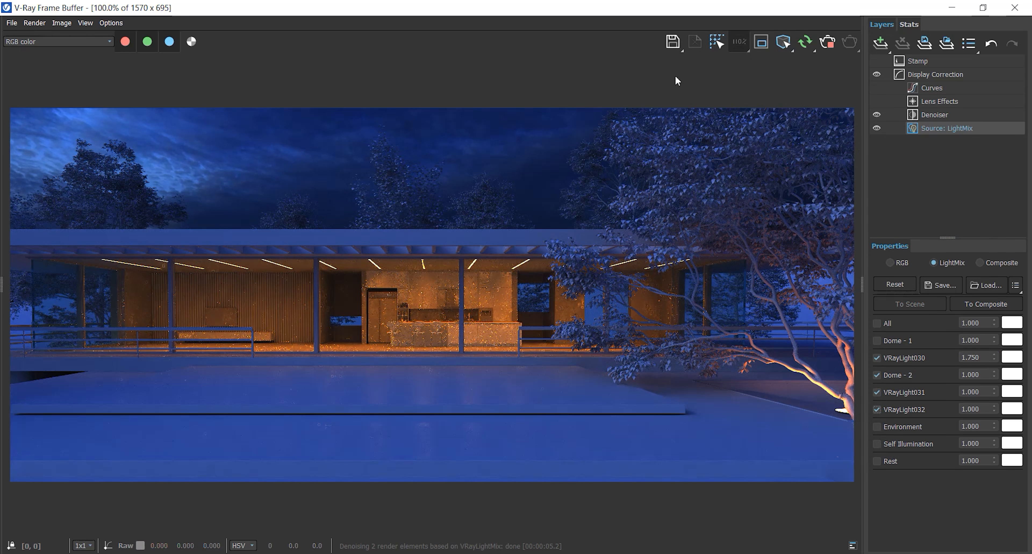
left_click(673, 44)
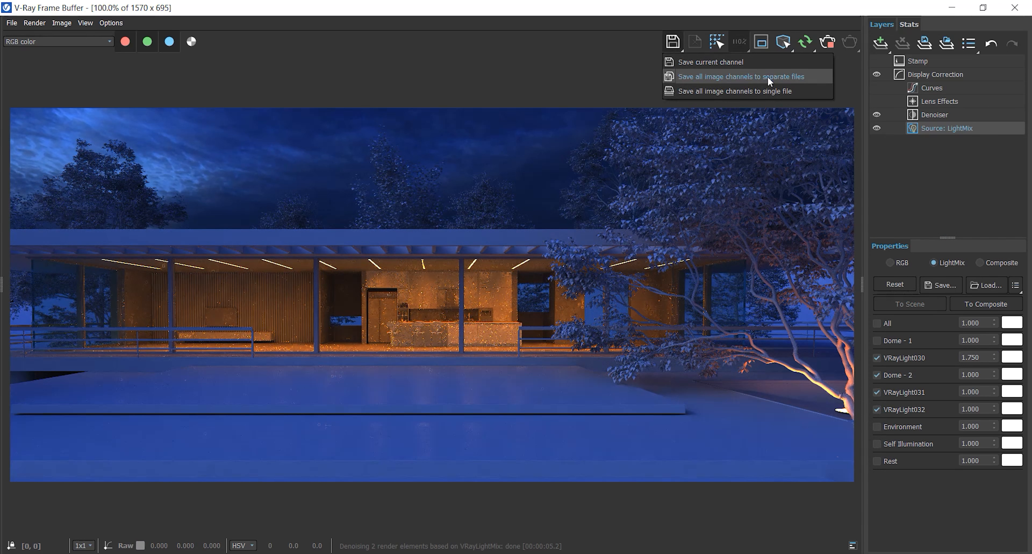
left_click(588, 81)
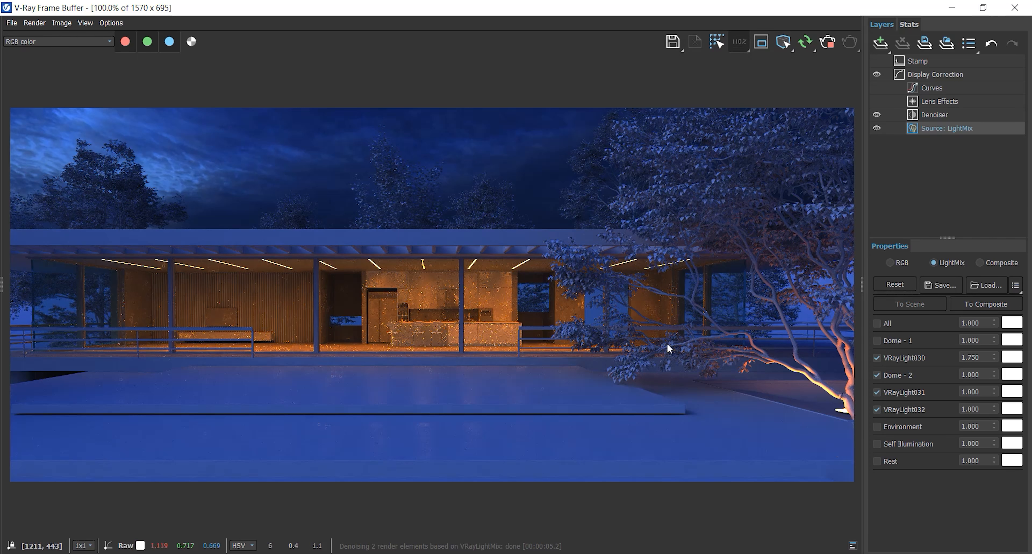
Step: Turn off Dome - 2, VRayLight031 and VRayLight032 in the LightMix and enable Dome - 1 alongside VRayLight030
left_click(878, 375)
left_click(877, 392)
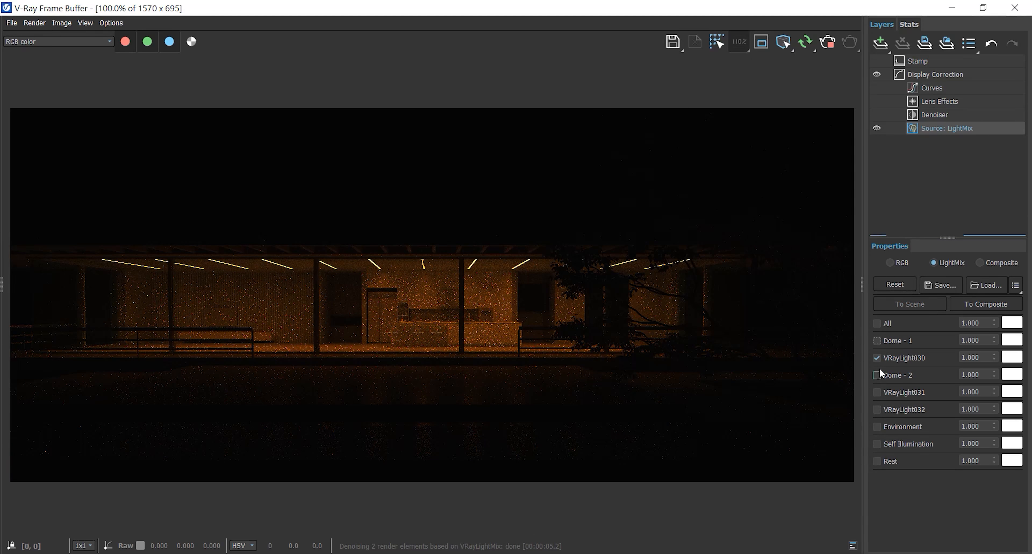
left_click(878, 342)
left_click(878, 340)
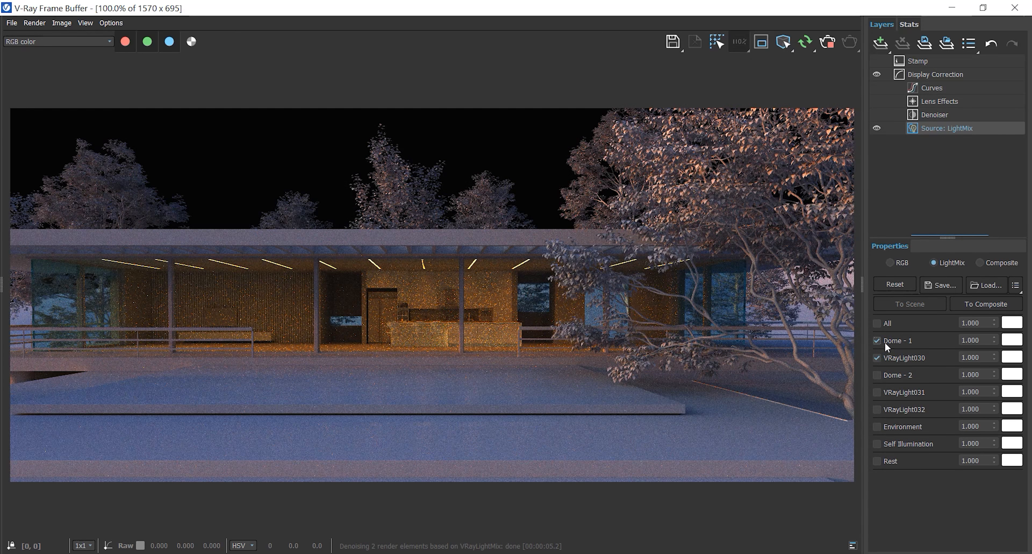
Step: Set the LightMix intensity of Dome - 1 to 1.700
left_click(965, 340)
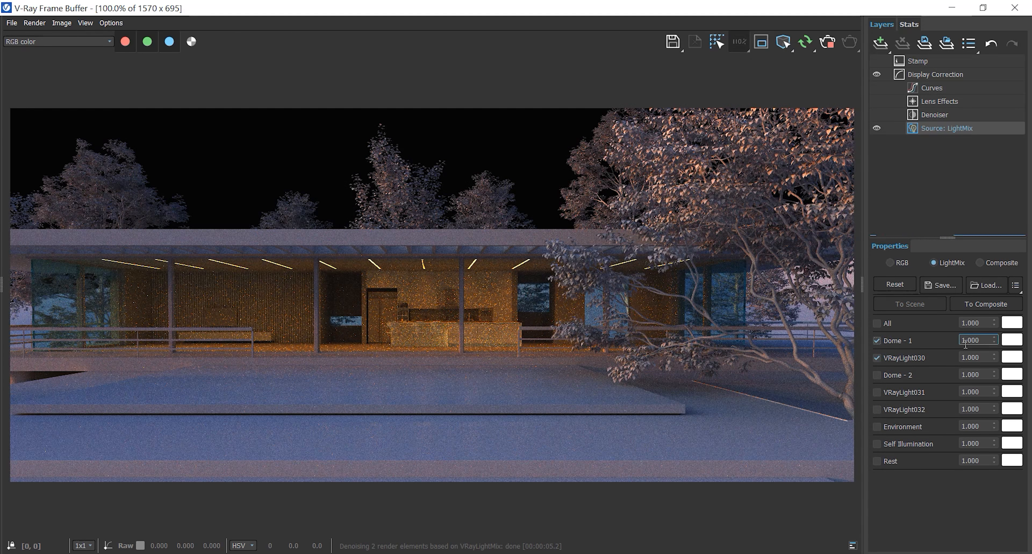
left_click(994, 340)
left_click_drag(994, 338, 992, 239)
left_click_drag(971, 339, 982, 340)
type("00")
key("Return")
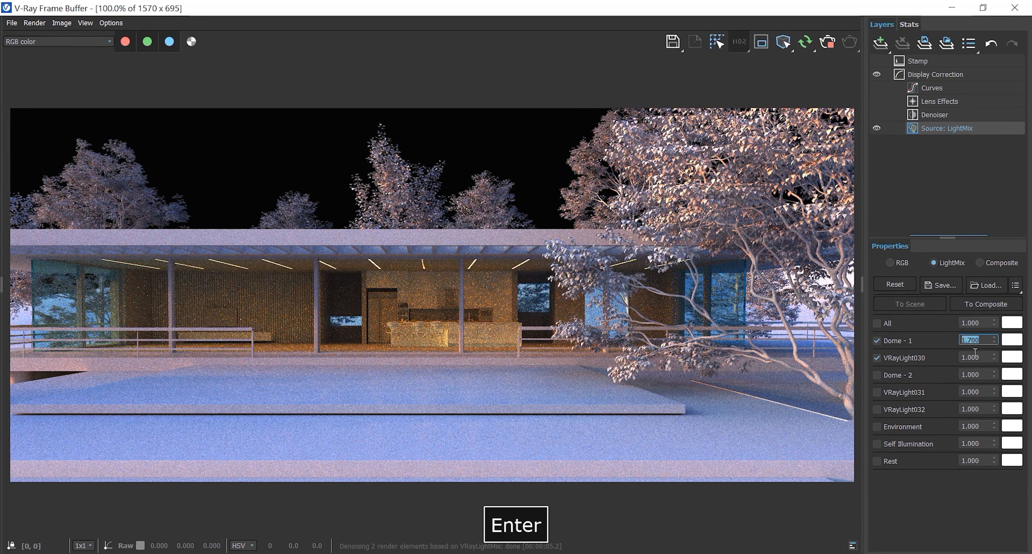
Step: Raise the LightMix intensity of VRayLight030 to 1.430 and set Dome - 1 to 2.000
left_click_drag(994, 358, 991, 288)
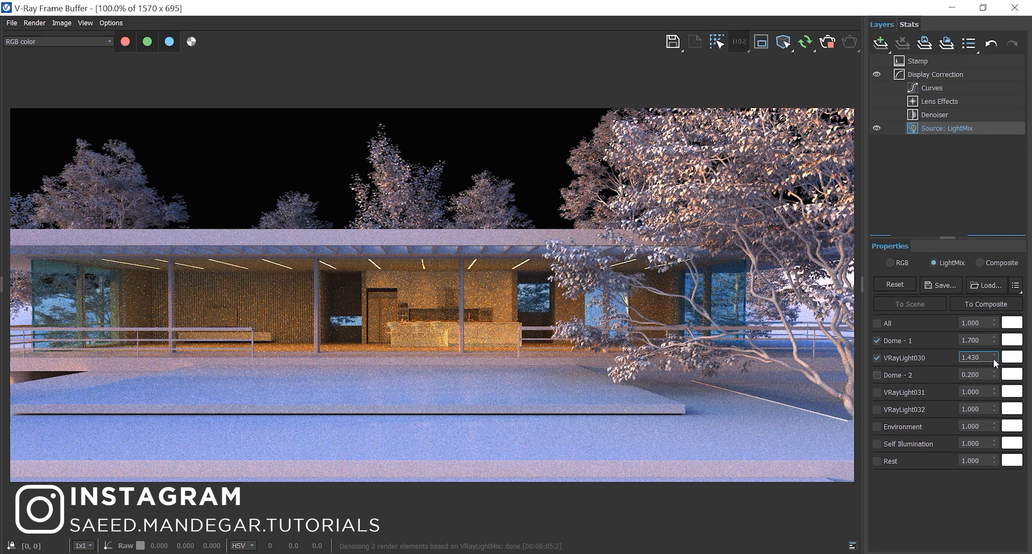
left_click_drag(994, 341, 993, 287)
left_click_drag(983, 340, 956, 340)
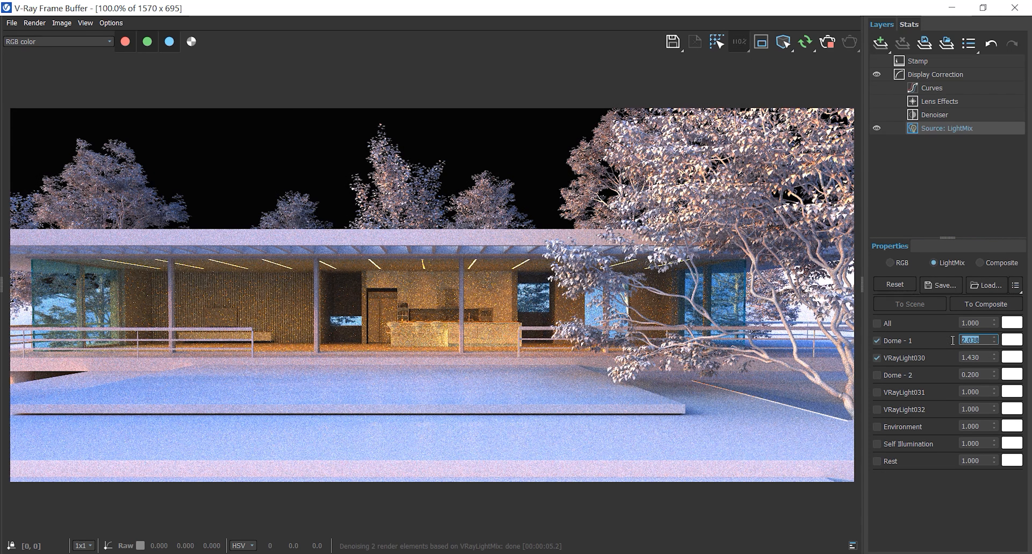
type("2")
key("Return")
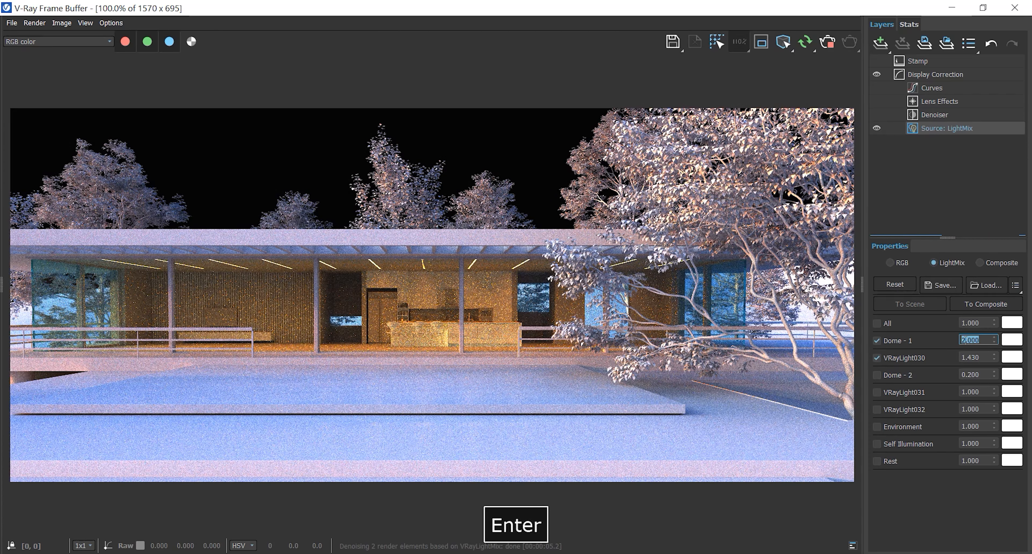
Step: Turn on the Denoiser layer for the rendered image
left_click(615, 268)
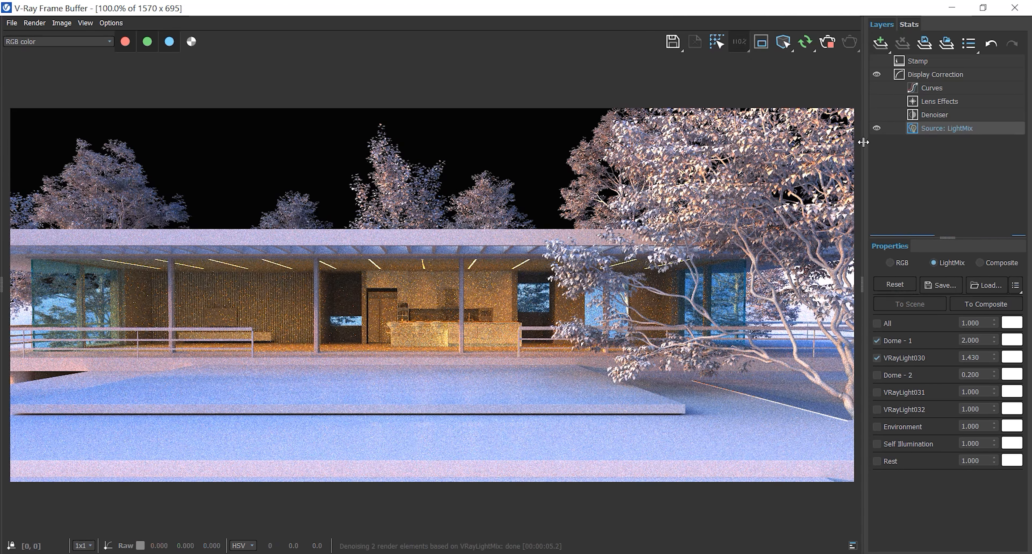
left_click(876, 115)
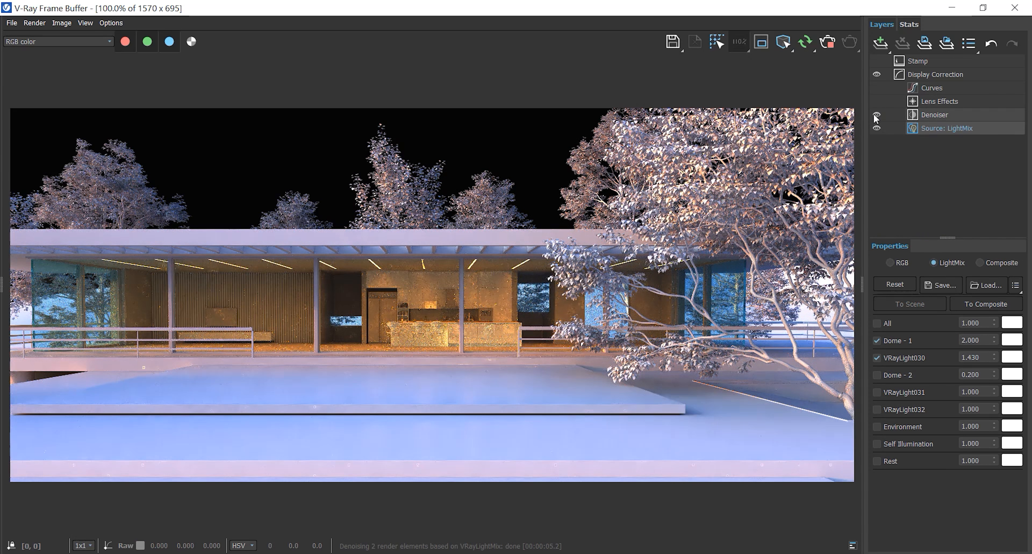